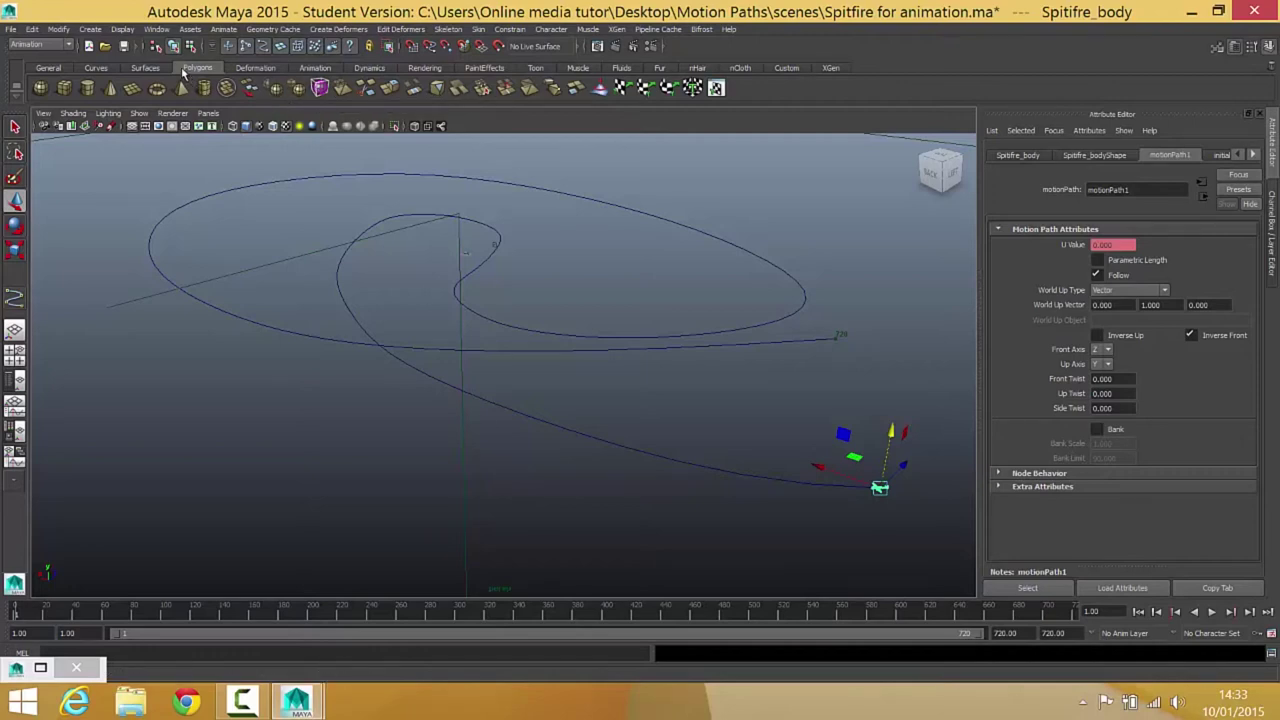
# - In the Graph Editor, give the motionPath1 U Value curve linear tangents for constant speed
pyautogui.click(157, 29)
pyautogui.moveTo(186, 77)
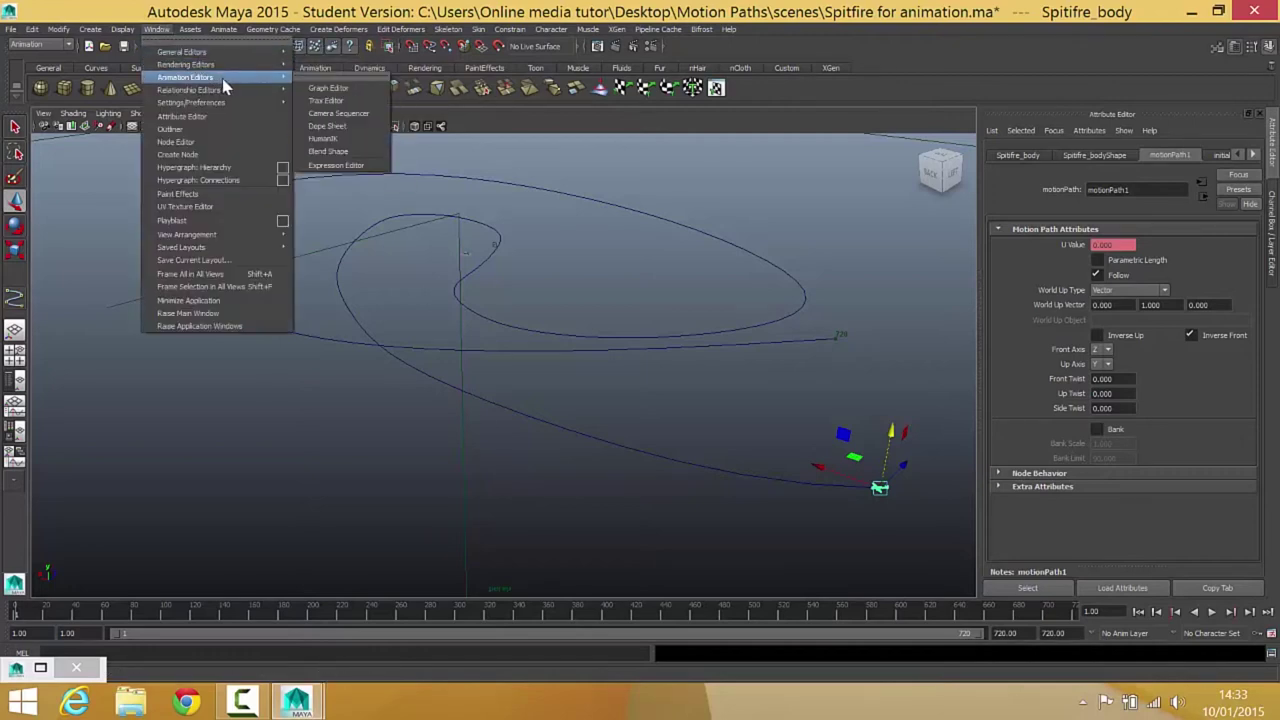
pyautogui.click(326, 88)
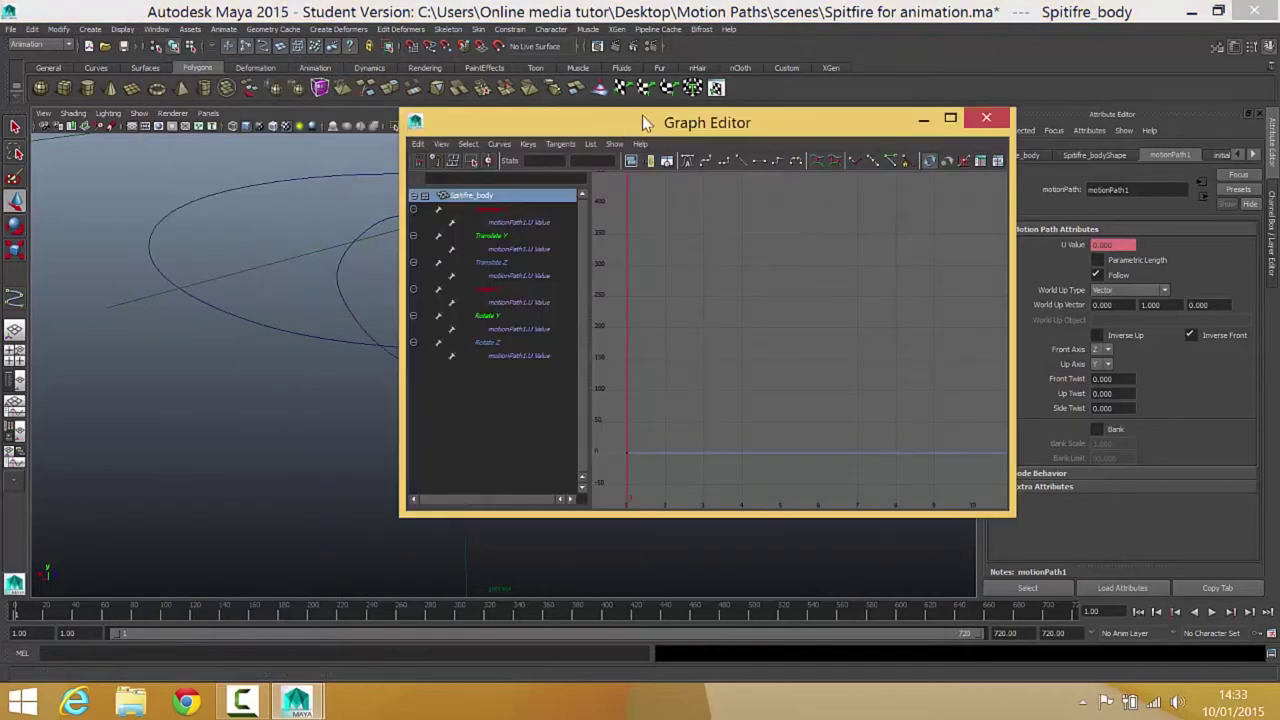
pyautogui.moveTo(646, 117); pyautogui.dragTo(318, 97)
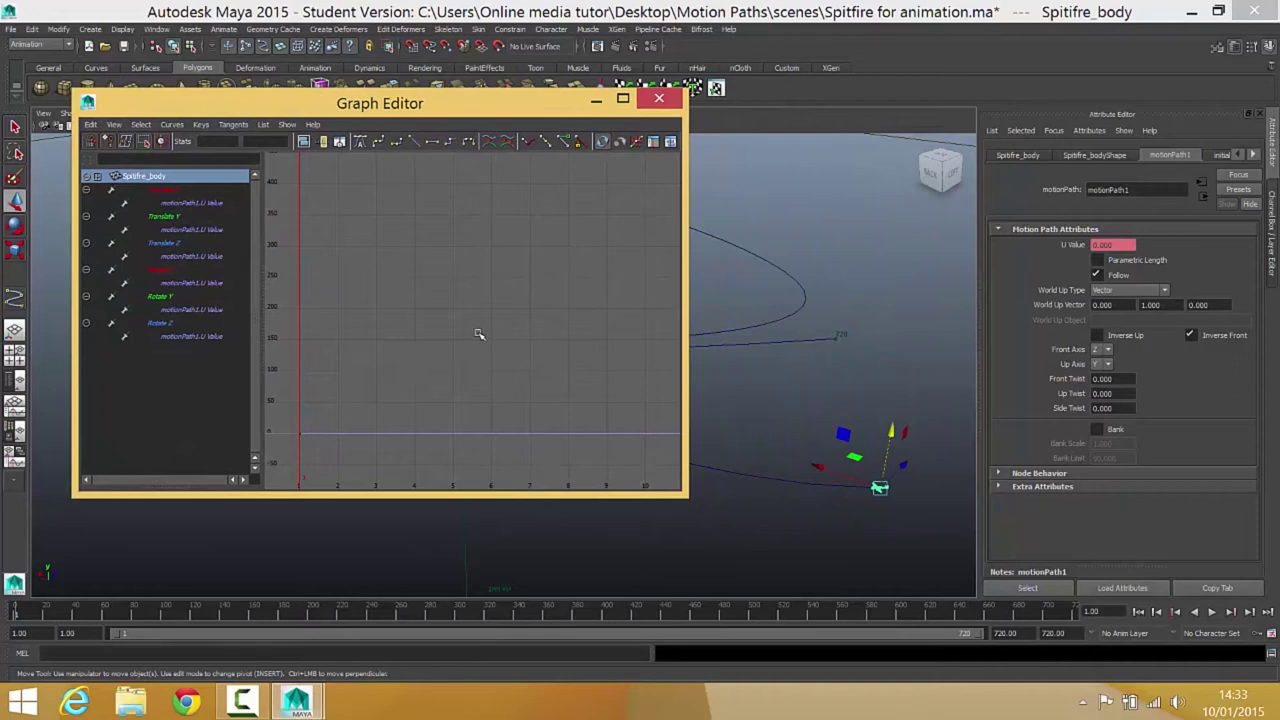
pyautogui.press('f')
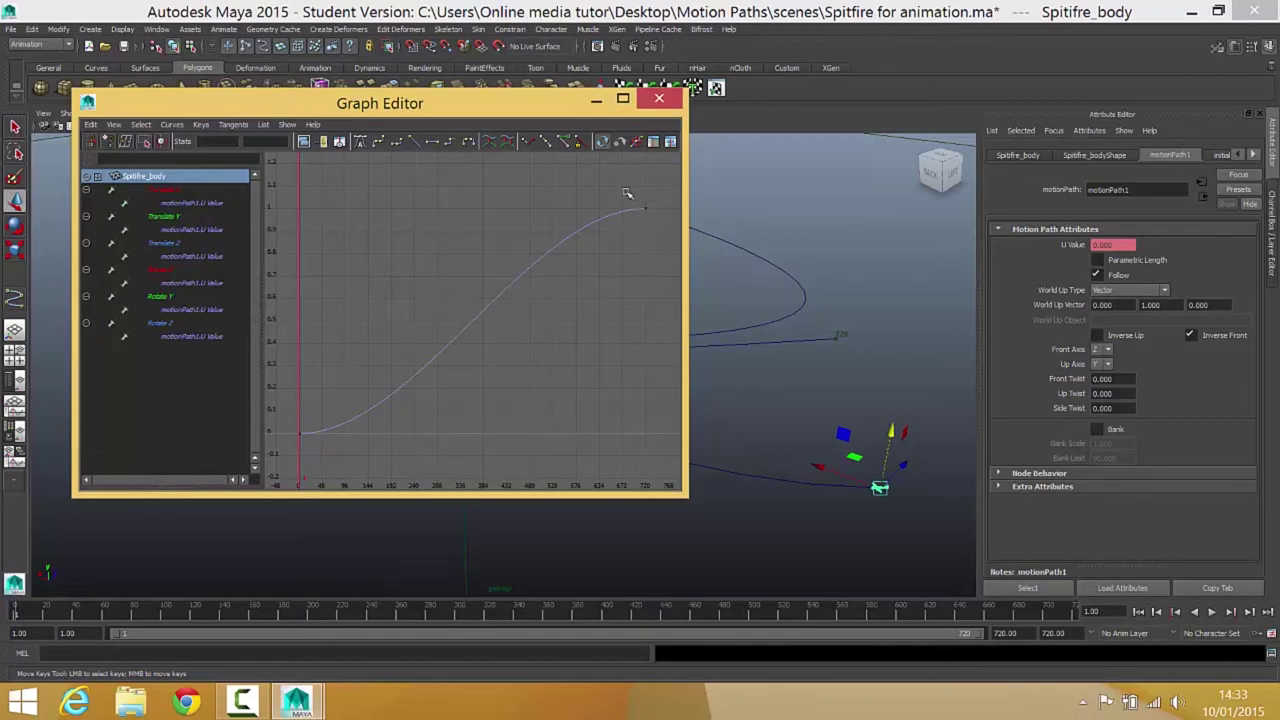
pyautogui.moveTo(665, 172); pyautogui.dragTo(289, 456)
pyautogui.click(421, 142)
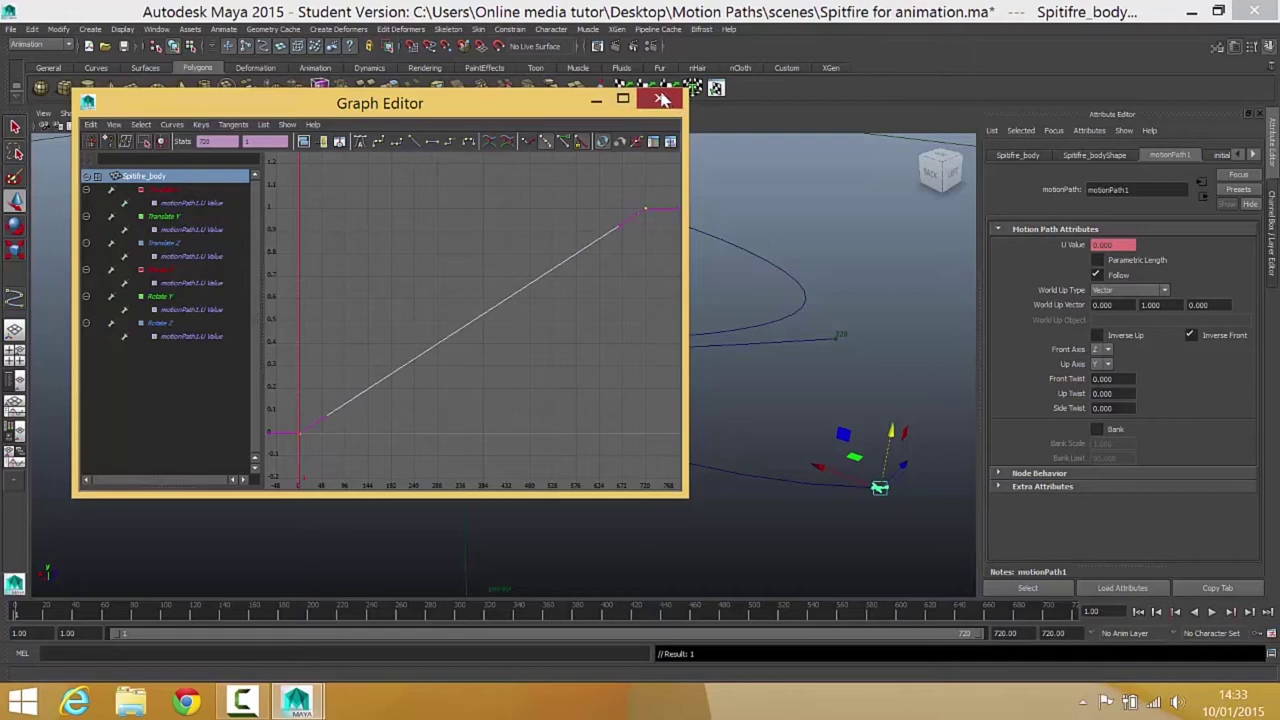
pyautogui.click(659, 97)
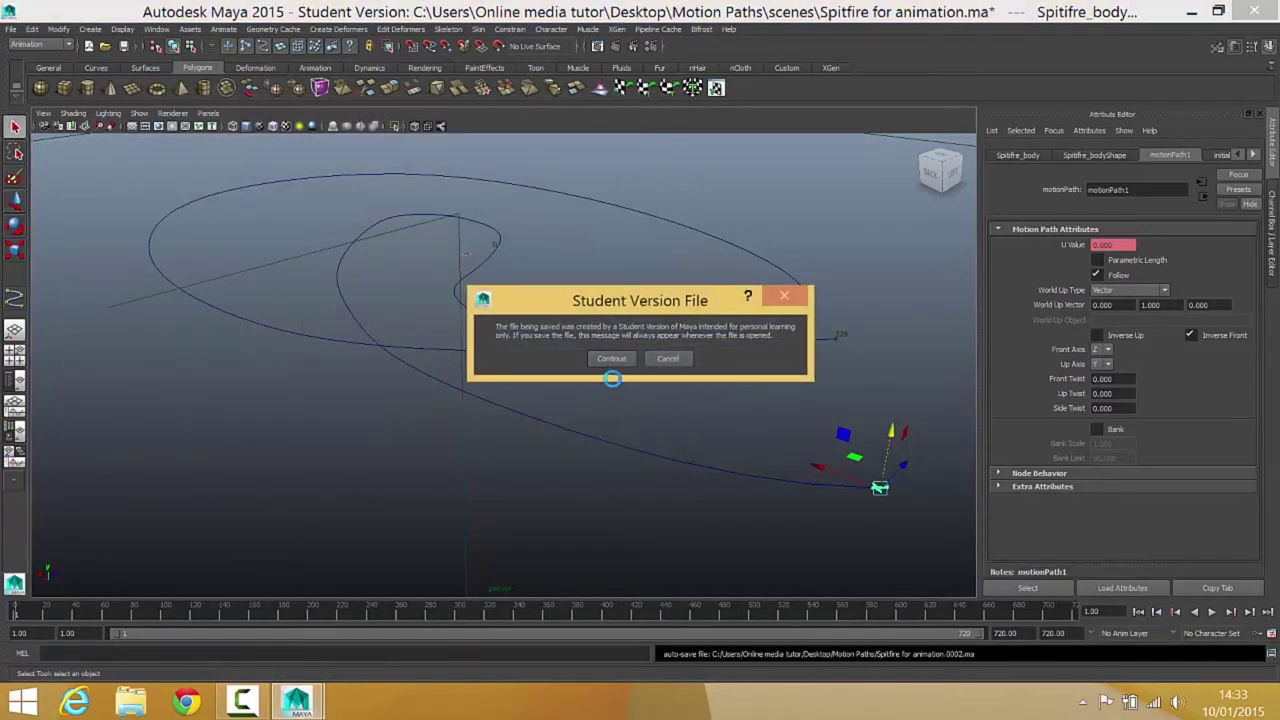
# - Dismiss the Student Version notice, then play the animation and stop at frame 68
pyautogui.click(606, 358)
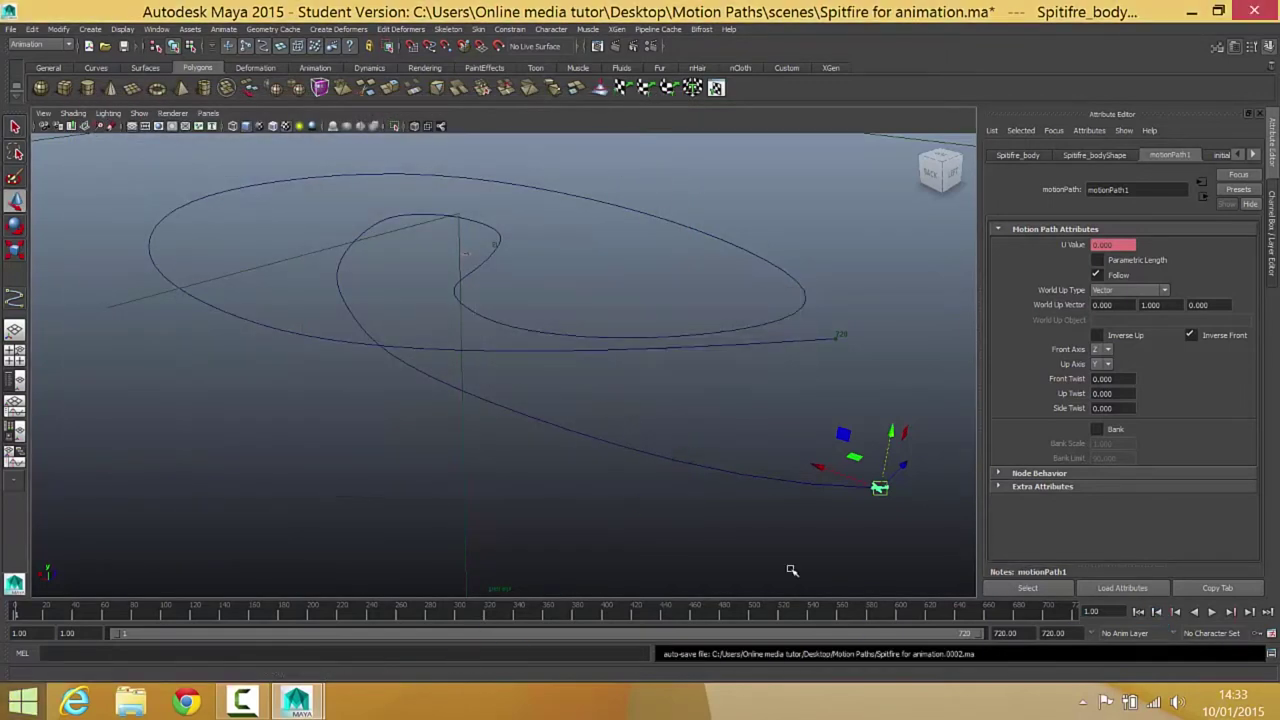
pyautogui.click(1211, 612)
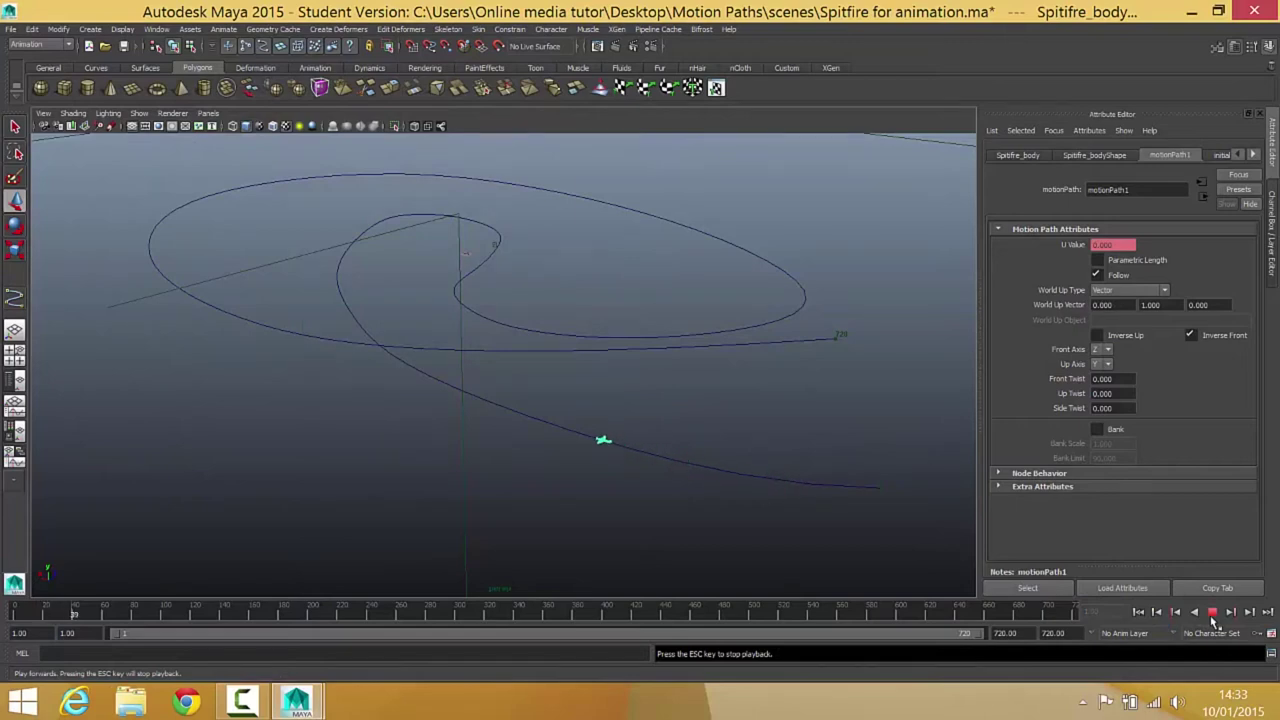
pyautogui.click(1212, 614)
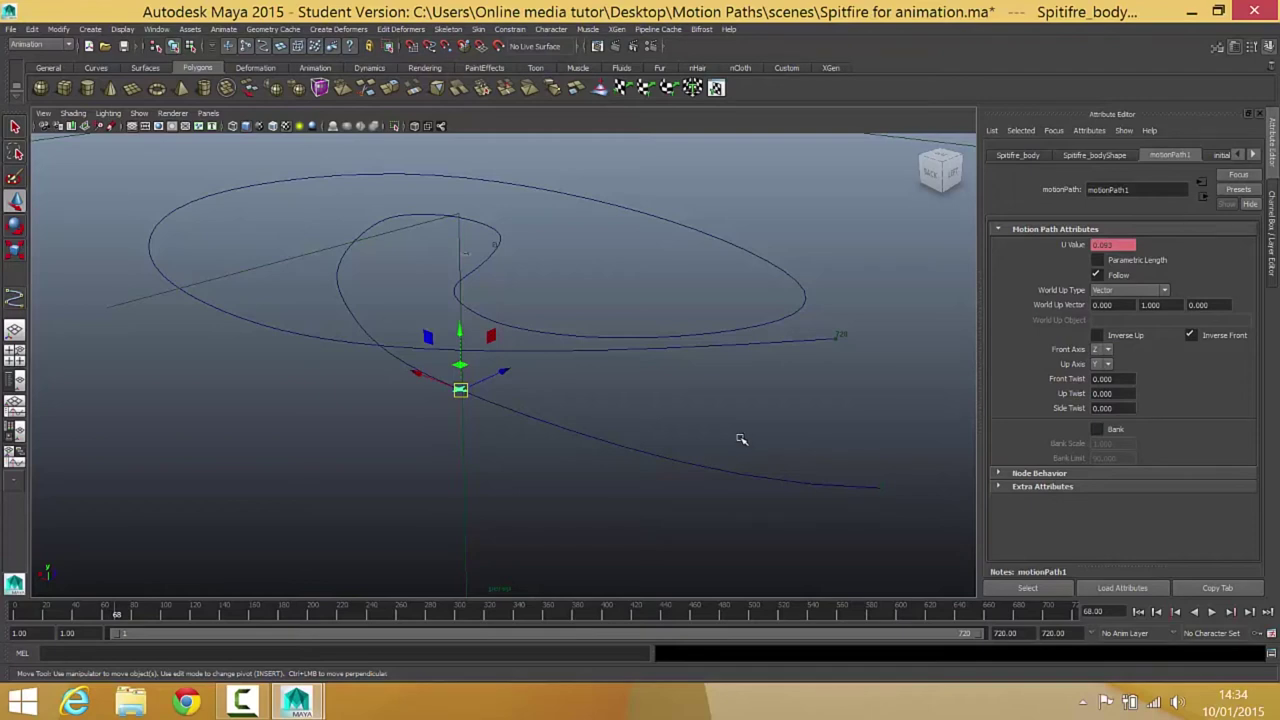
# - Advance the animation to frame 164, then frame the Spitfire and view it from behind
pyautogui.keyDown('alt'); pyautogui.moveTo(296, 262); pyautogui.dragTo(316, 297); pyautogui.keyUp('alt')
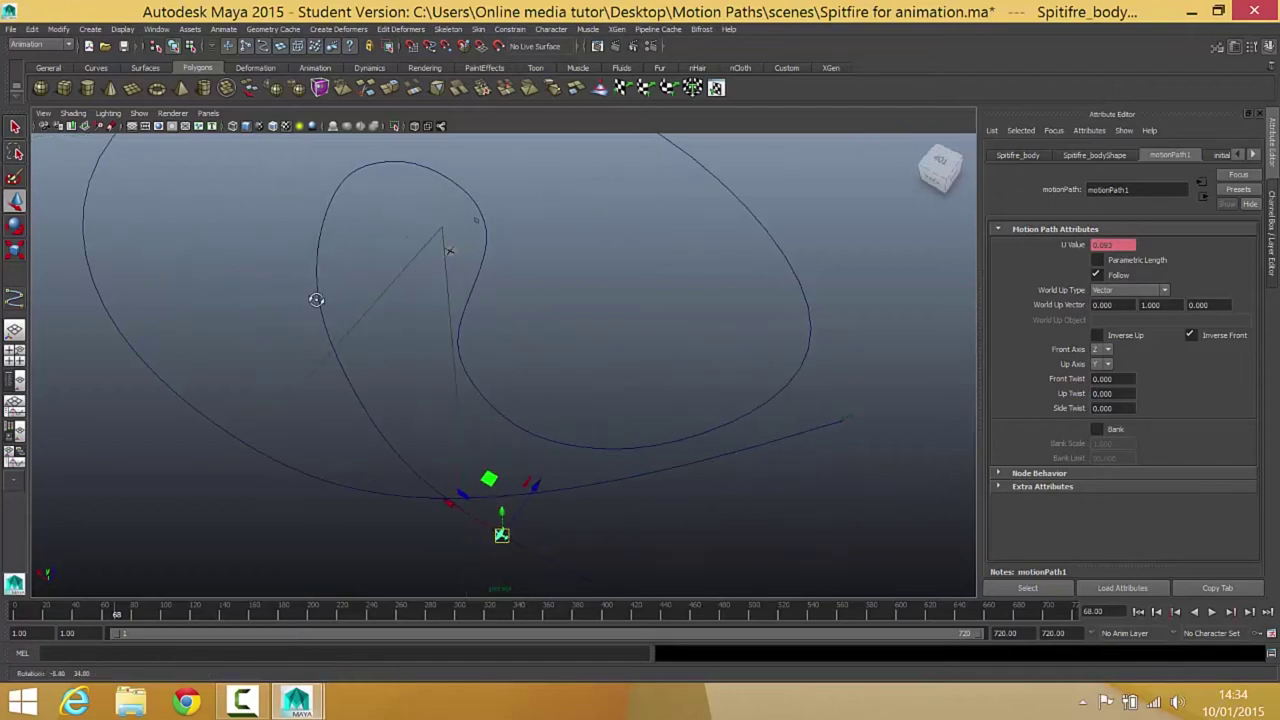
pyautogui.hotkey('alt', 'v')
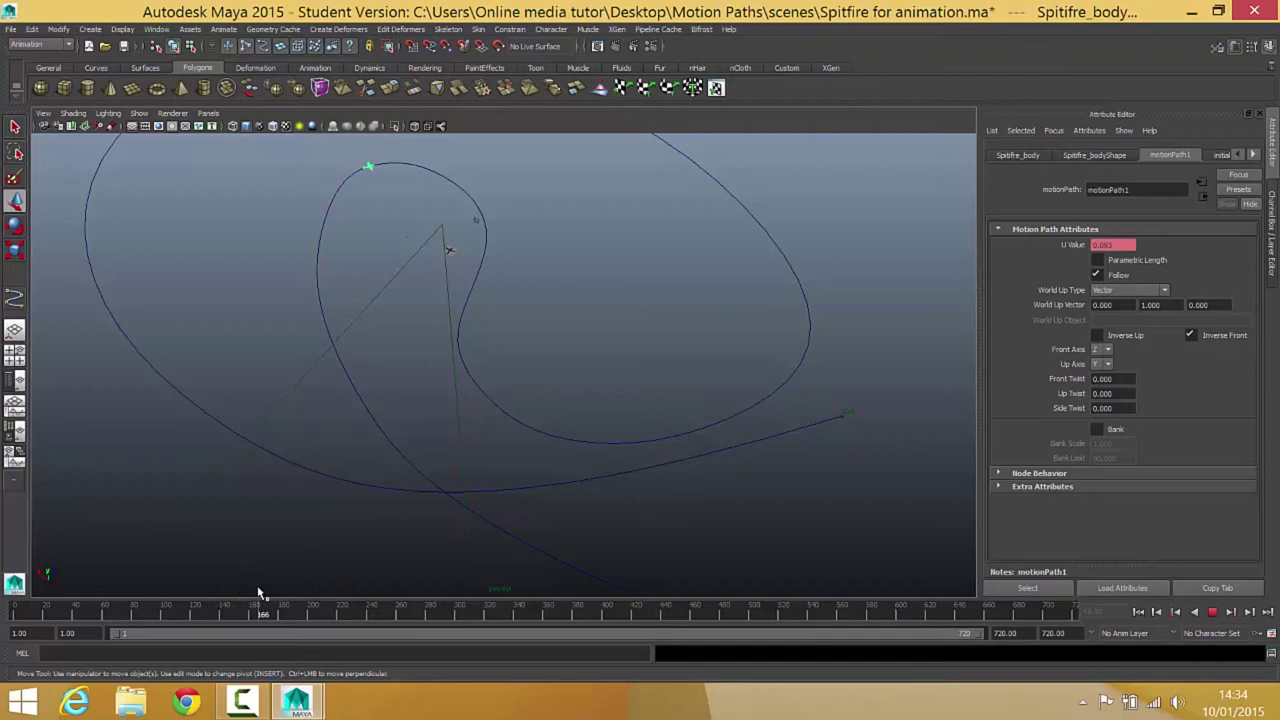
pyautogui.hotkey('alt', 'v')
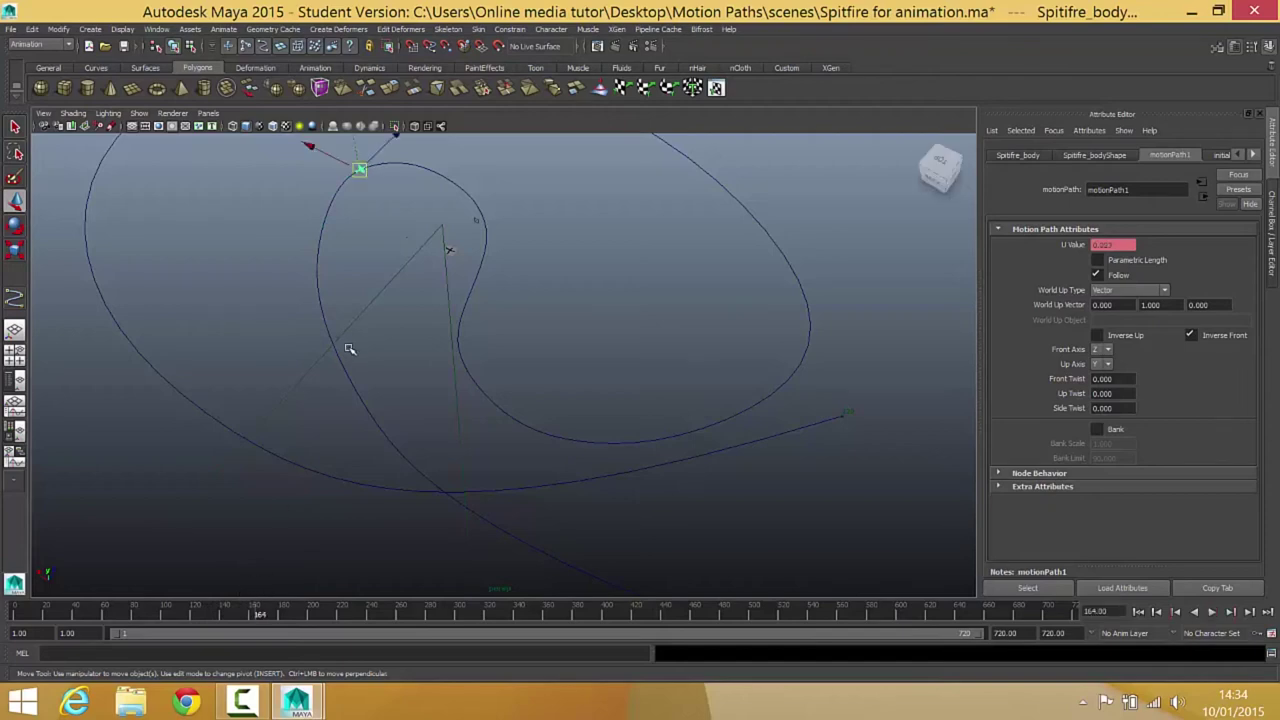
pyautogui.press('f')
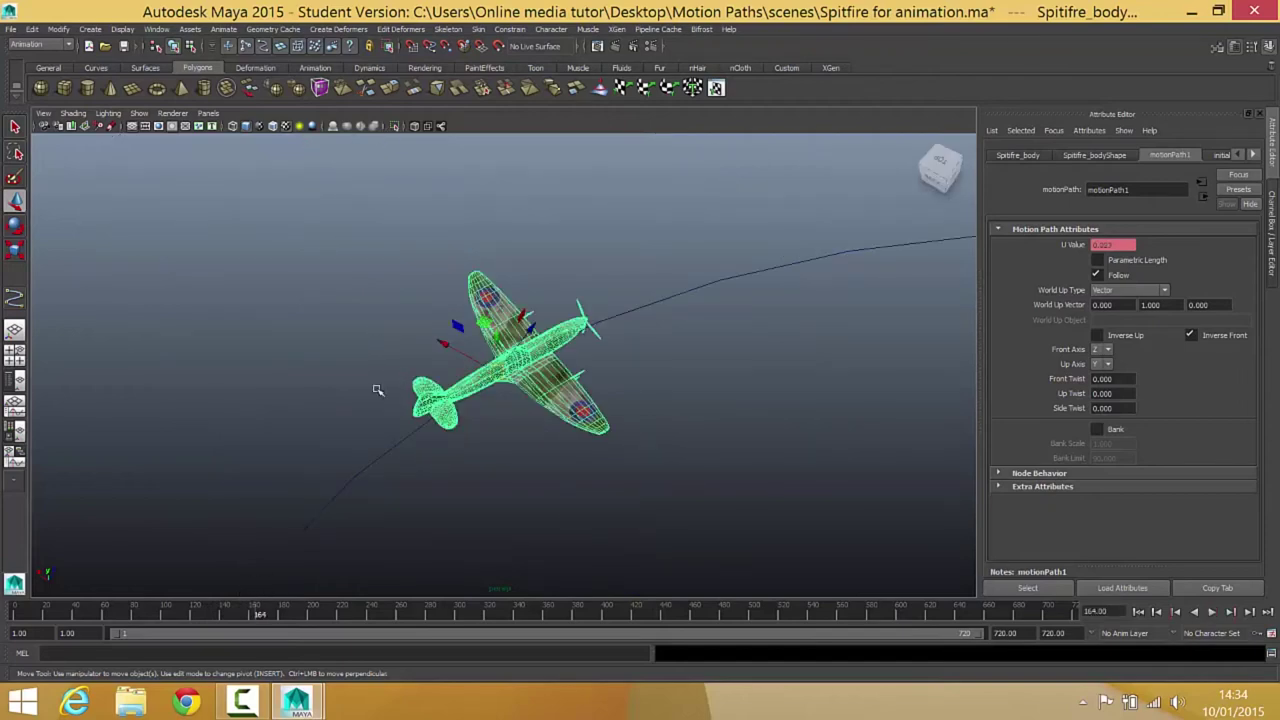
pyautogui.keyDown('alt'); pyautogui.moveTo(376, 388); pyautogui.dragTo(454, 332); pyautogui.keyUp('alt')
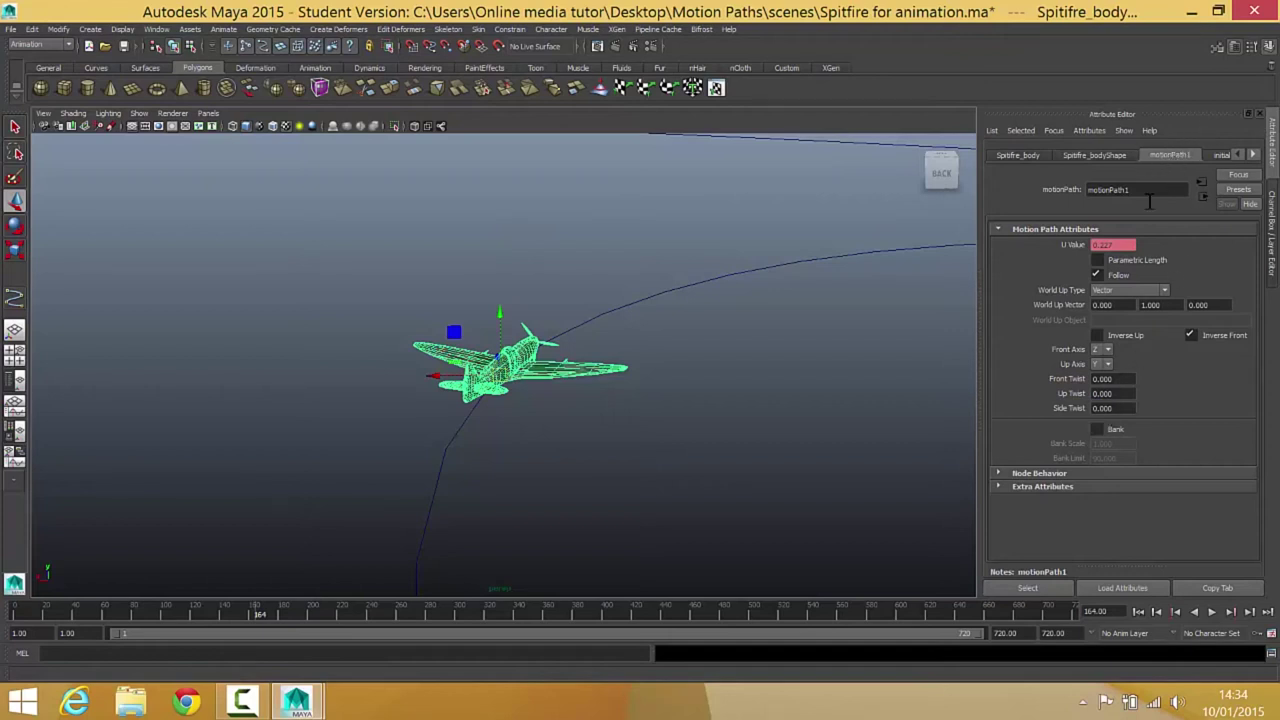
# - Enable Bank on motionPath1 and set its Bank Scale to 10
pyautogui.click(1097, 430)
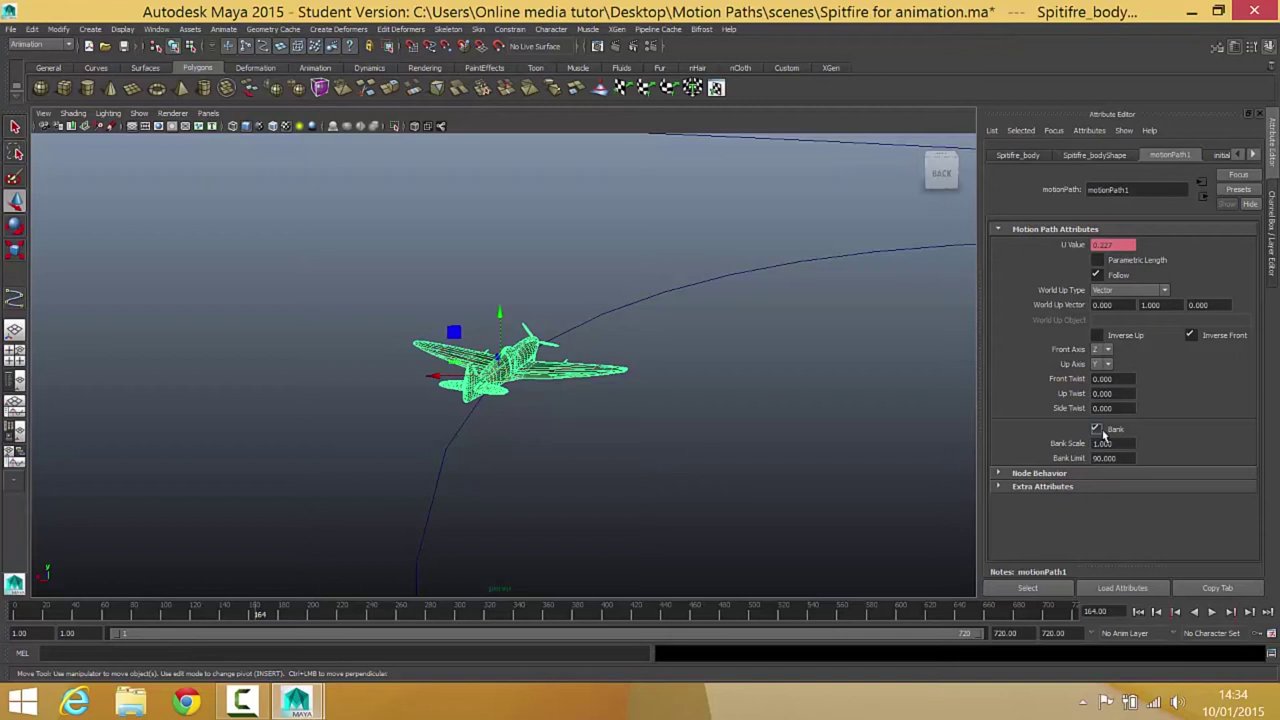
pyautogui.moveTo(1123, 443); pyautogui.dragTo(1080, 443)
pyautogui.write('10')
pyautogui.press('Return')
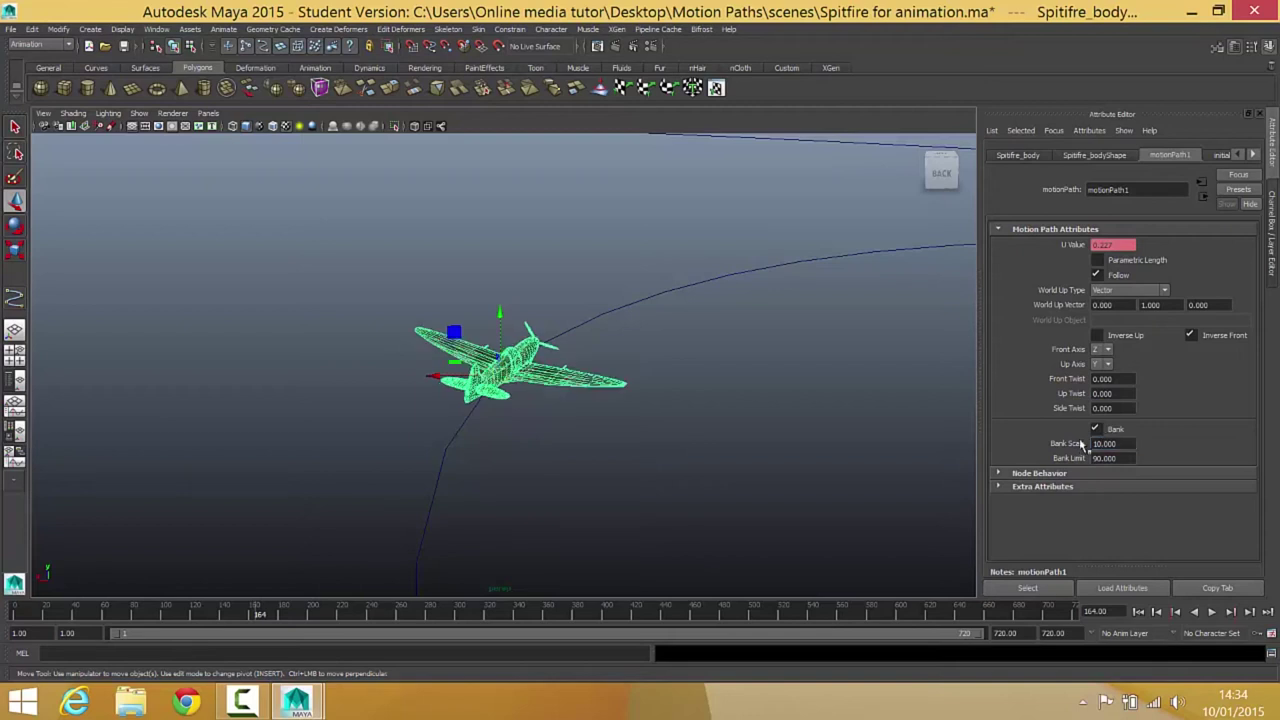
# - Raise the Bank Scale through 25 and 35 to a final value of 45
pyautogui.moveTo(1128, 443); pyautogui.dragTo(1050, 450)
pyautogui.write('25')
pyautogui.press('Return')
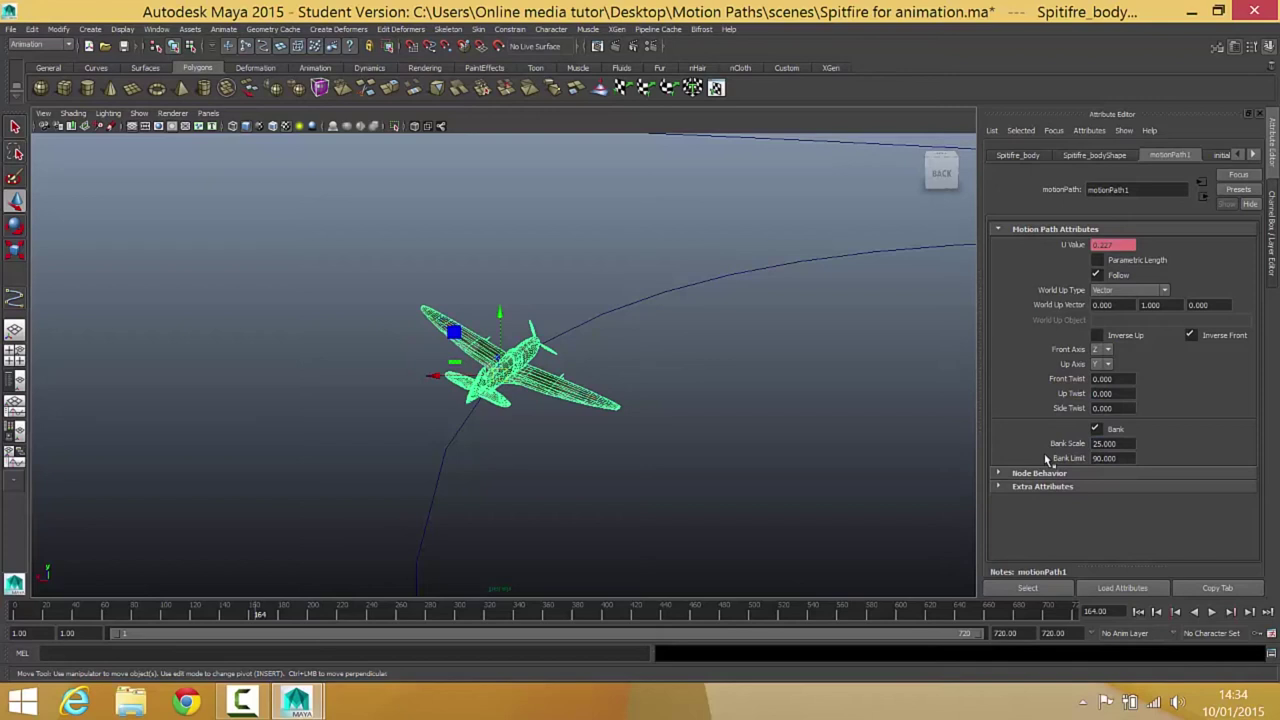
pyautogui.moveTo(1112, 443); pyautogui.dragTo(1012, 447)
pyautogui.write('35')
pyautogui.press('Return')
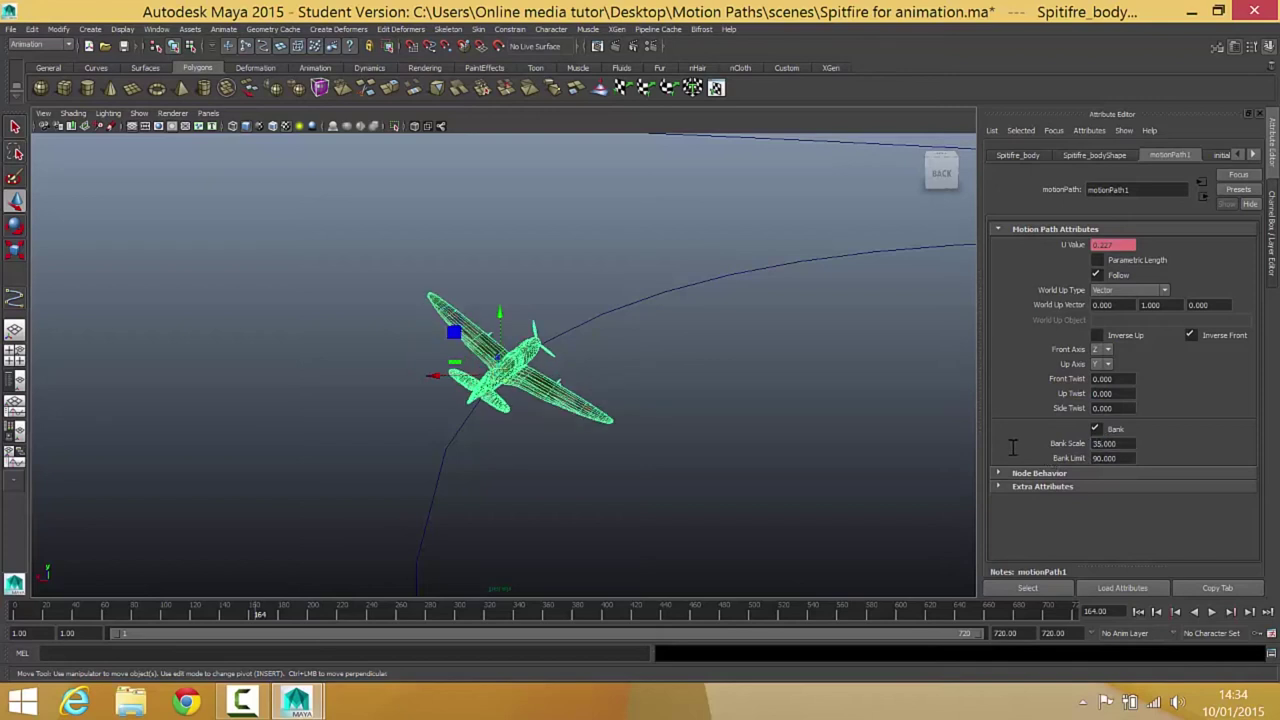
pyautogui.moveTo(1118, 445); pyautogui.dragTo(1030, 437)
pyautogui.write('45')
pyautogui.press('Return')
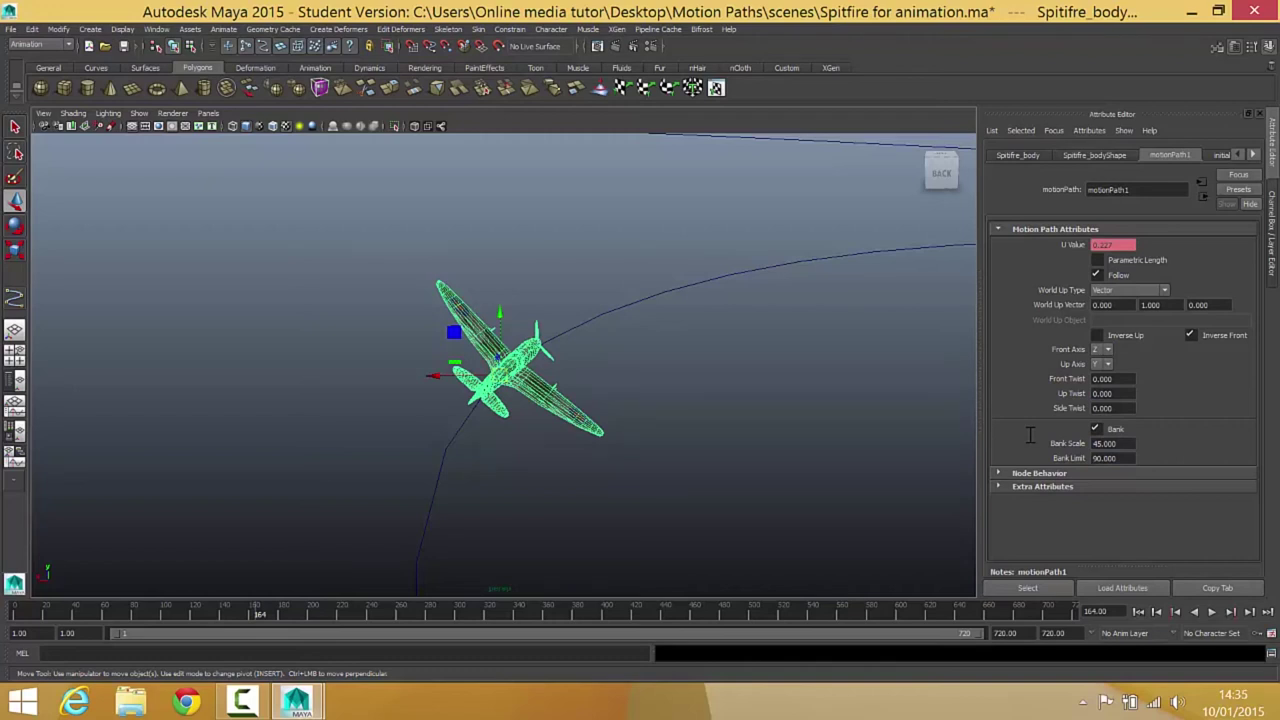
# - Zoom out, deselect the Spitfire, and tumble the view across the path loop
pyautogui.scroll(-3, 620, 363)
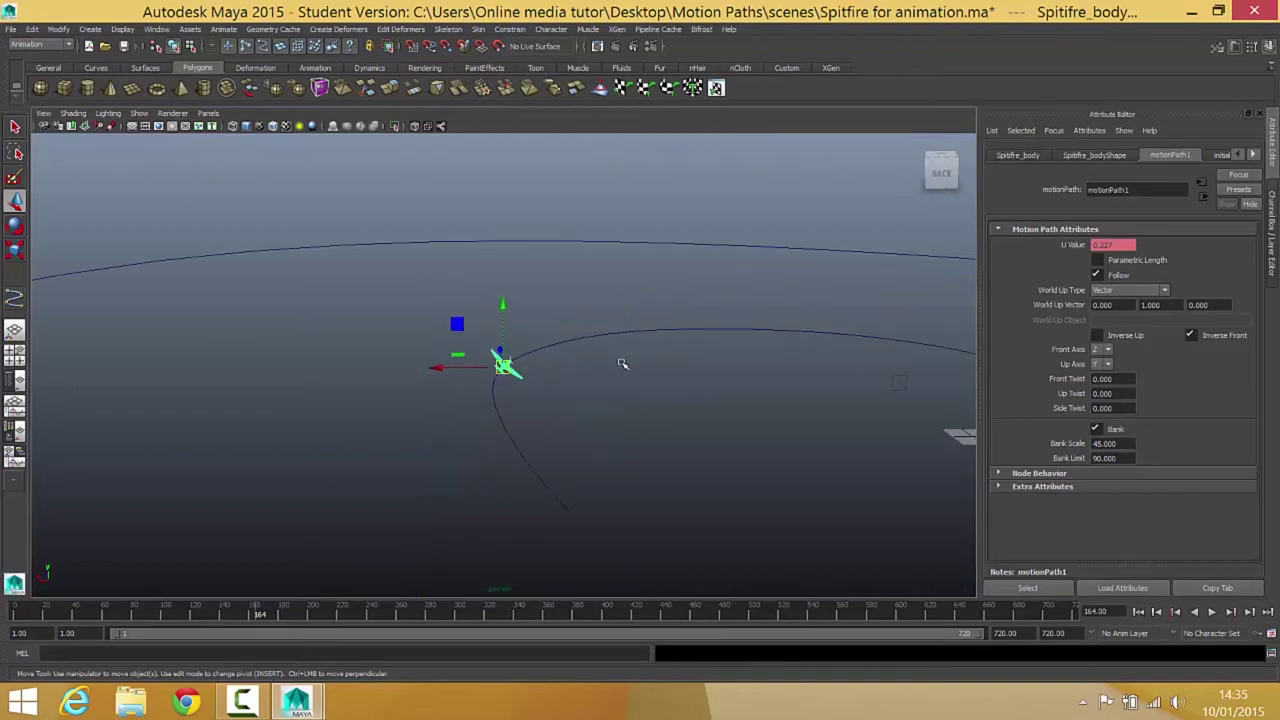
pyautogui.scroll(-2, 620, 363)
pyautogui.scroll(-2, 622, 364)
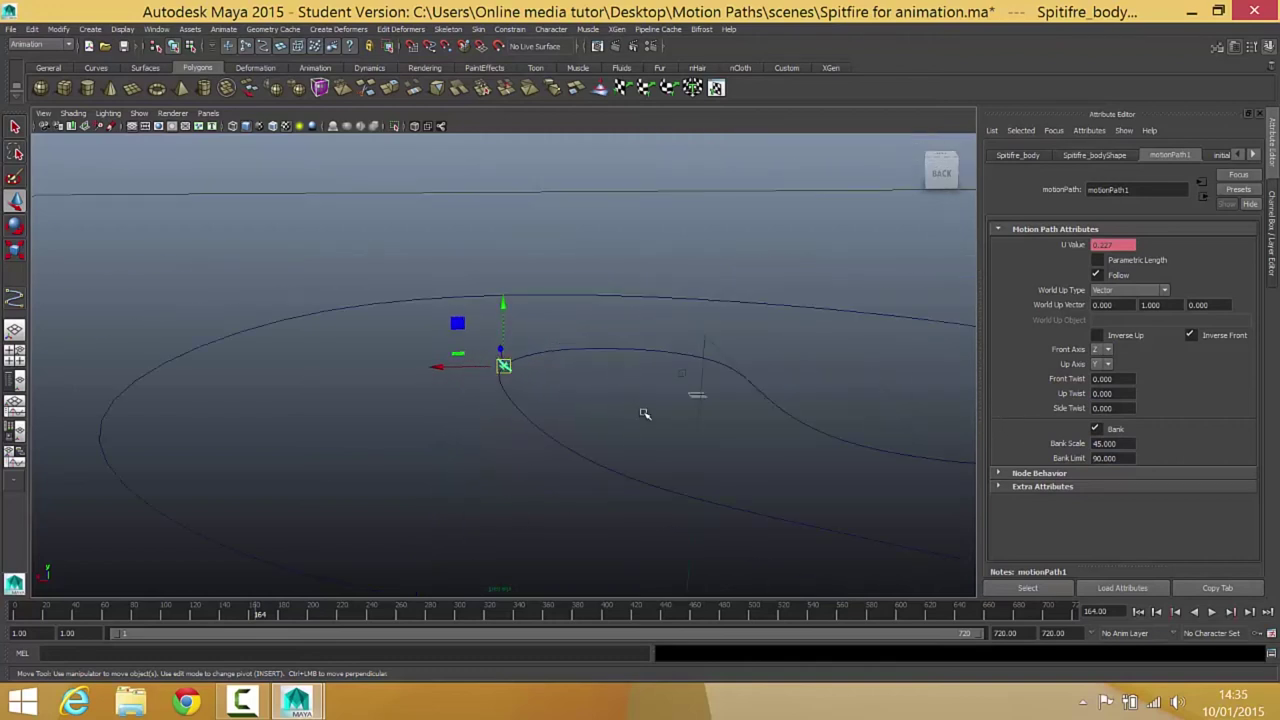
pyautogui.click(453, 482)
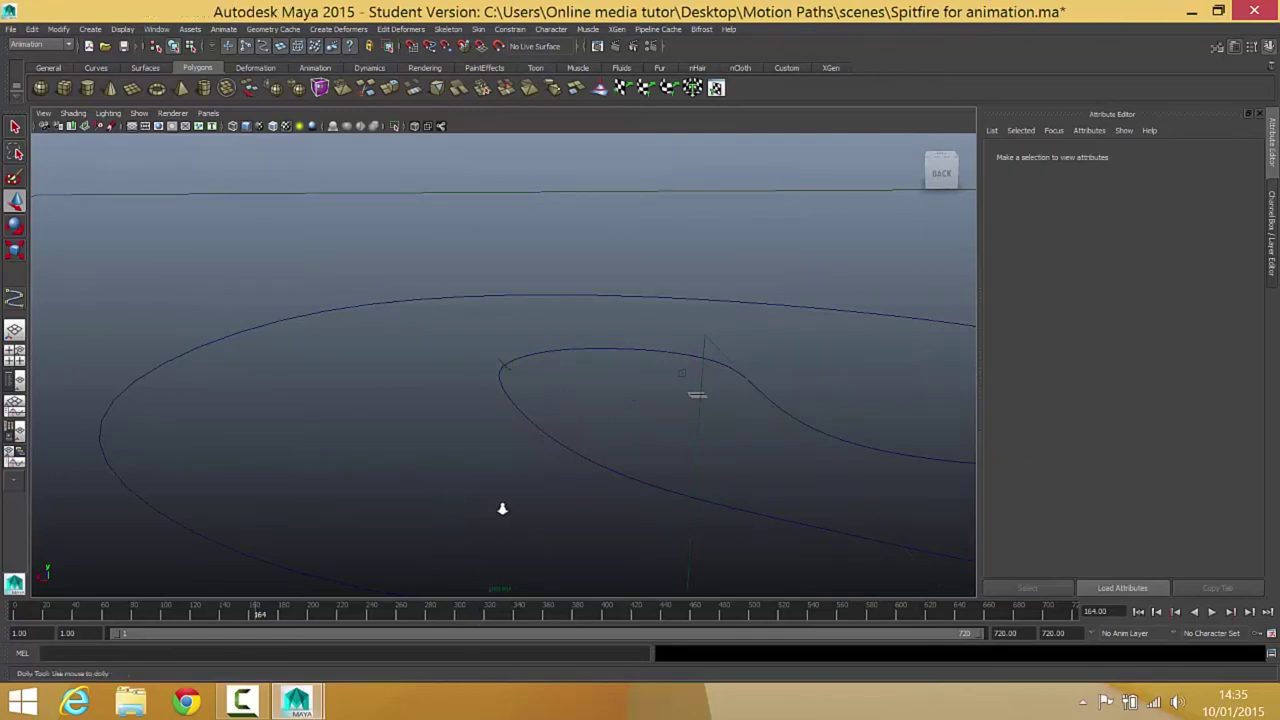
pyautogui.moveTo(503, 509)
pyautogui.keyDown('alt'); pyautogui.mouseDown()
pyautogui.moveTo(791, 489)
pyautogui.moveTo(663, 429)
pyautogui.moveTo(585, 444)
pyautogui.mouseUp(); pyautogui.keyUp('alt')
# - Rewind to about frame 99 and play the banking flight, stopping near frame 260
pyautogui.moveTo(254, 614); pyautogui.dragTo(162, 612)
pyautogui.click(1212, 612)
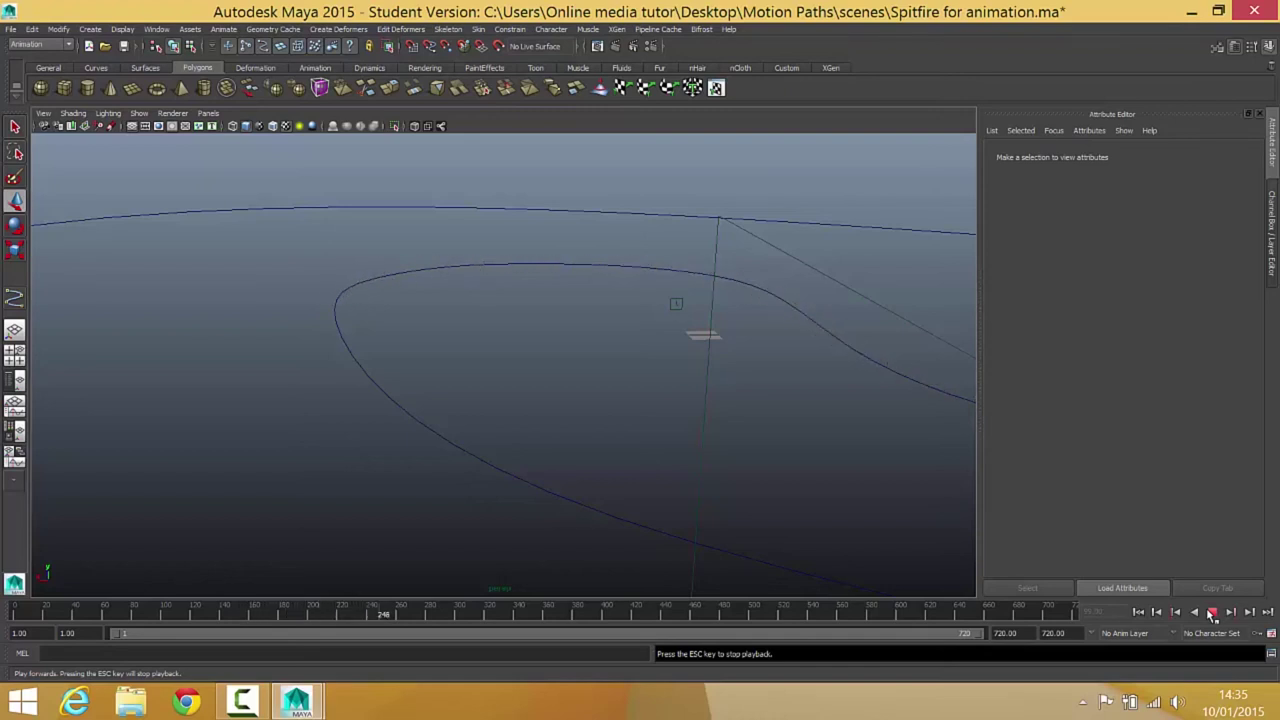
pyautogui.click(1211, 613)
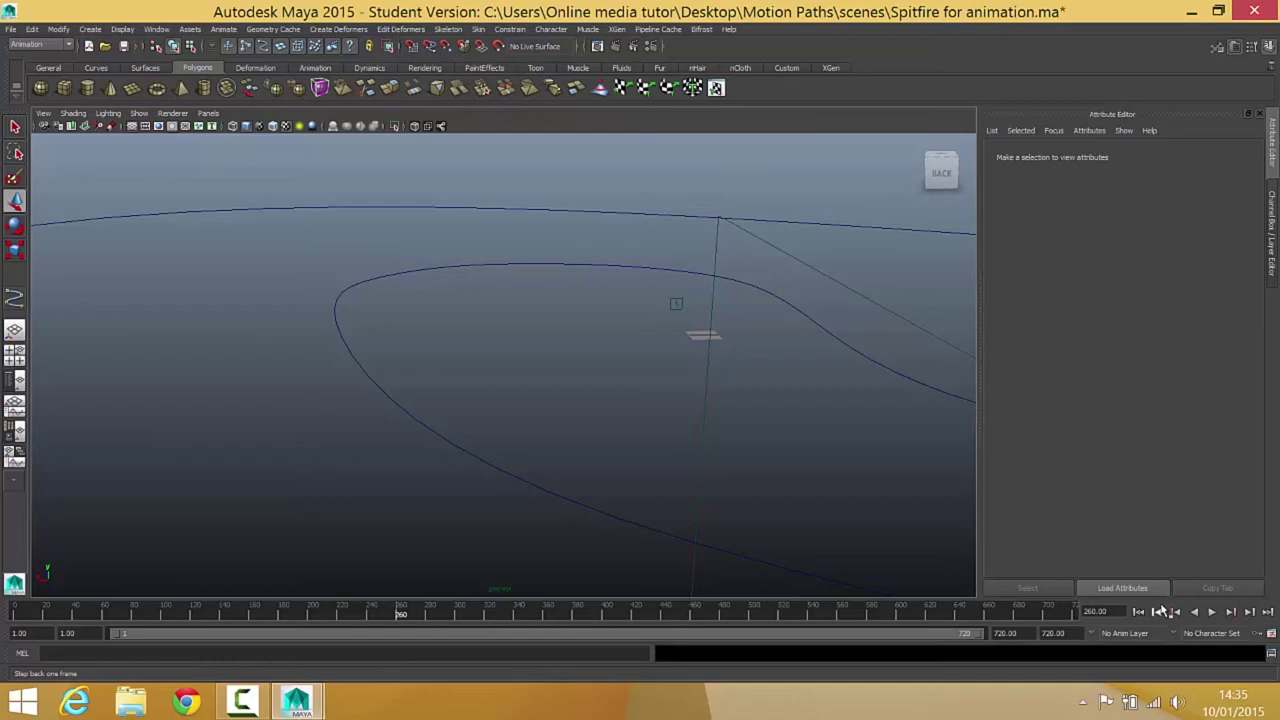